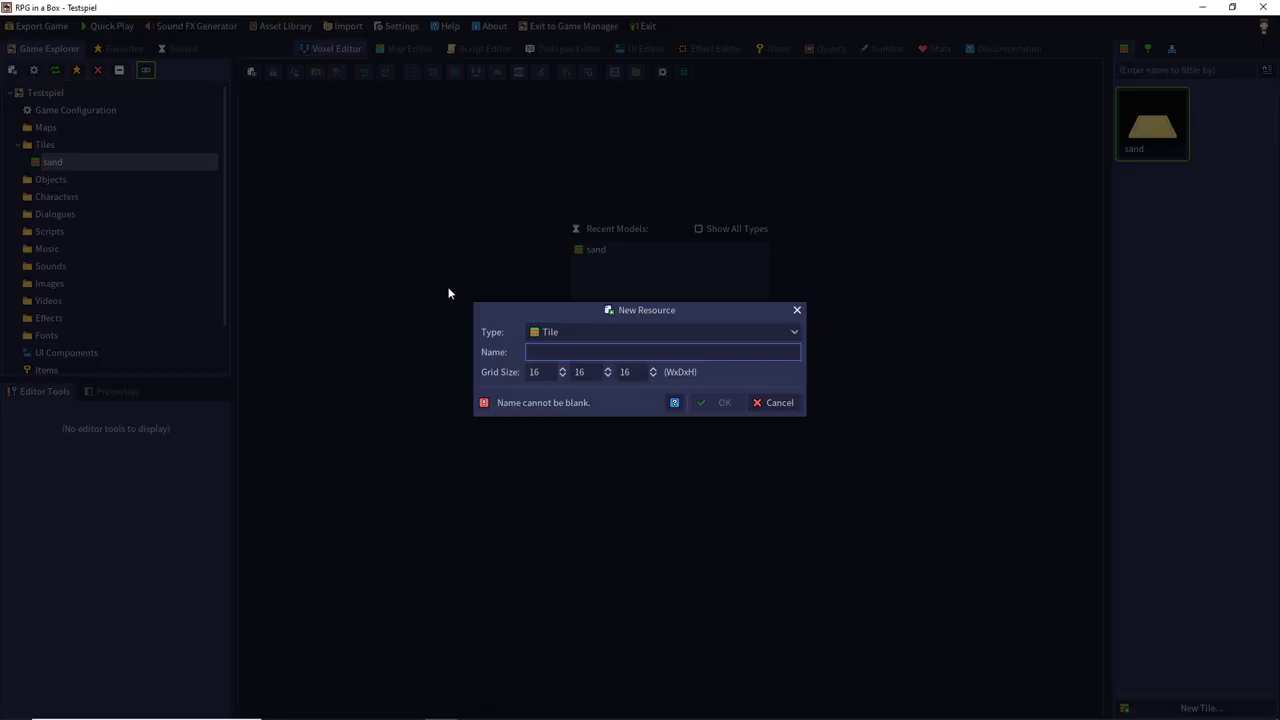
Create a new map resource named "startbereich" with a 16x16 tile size.
{"action": "left_click", "coordinate": [562, 330]}
{"action": "left_click", "coordinate": [568, 395]}
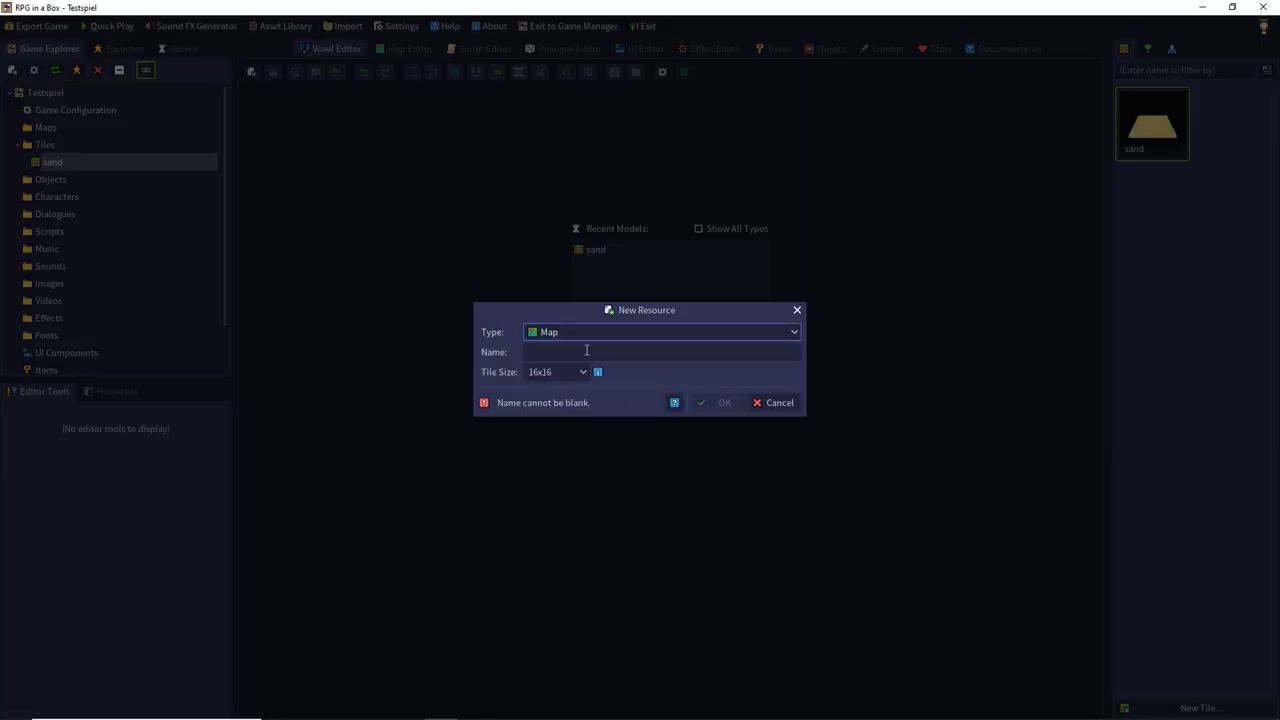
{"action": "left_click", "coordinate": [587, 351]}
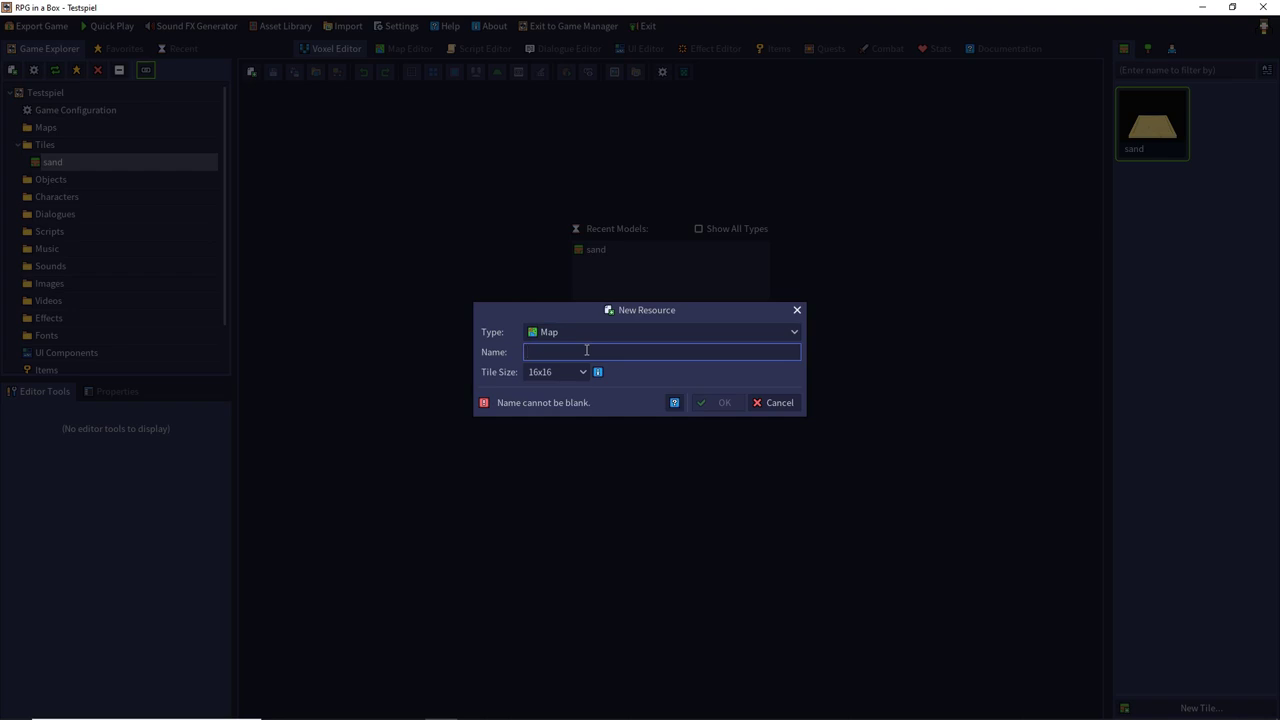
{"action": "type", "text": "st"}
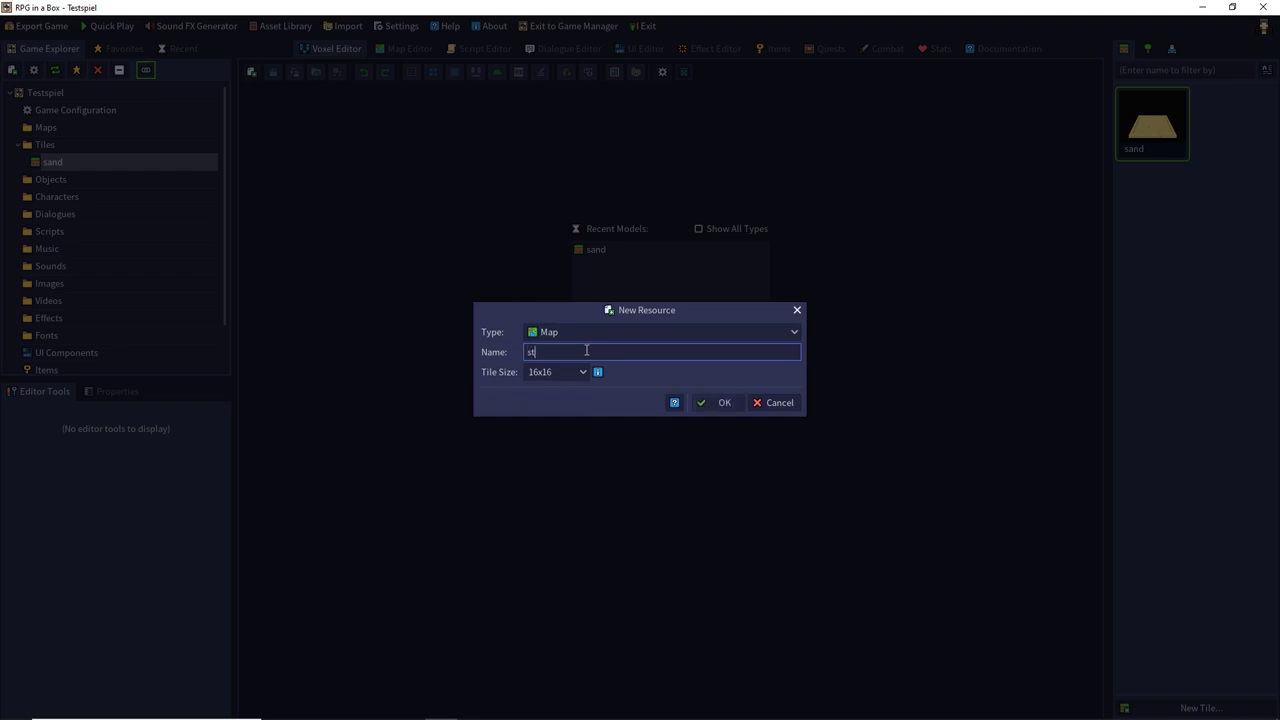
{"action": "type", "text": "artbereich"}
{"action": "left_click", "coordinate": [721, 402]}
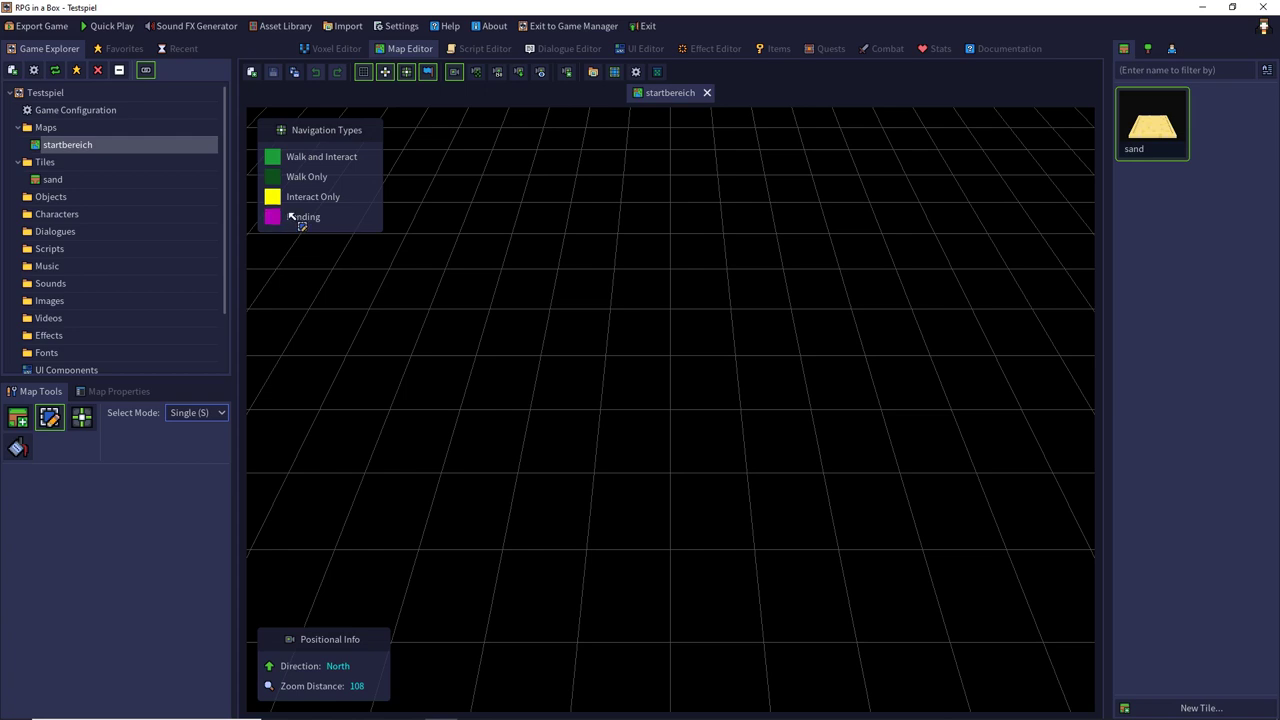
Review the Map Editor colour and camera options in the editor settings without changing them.
{"action": "left_click", "coordinate": [403, 30]}
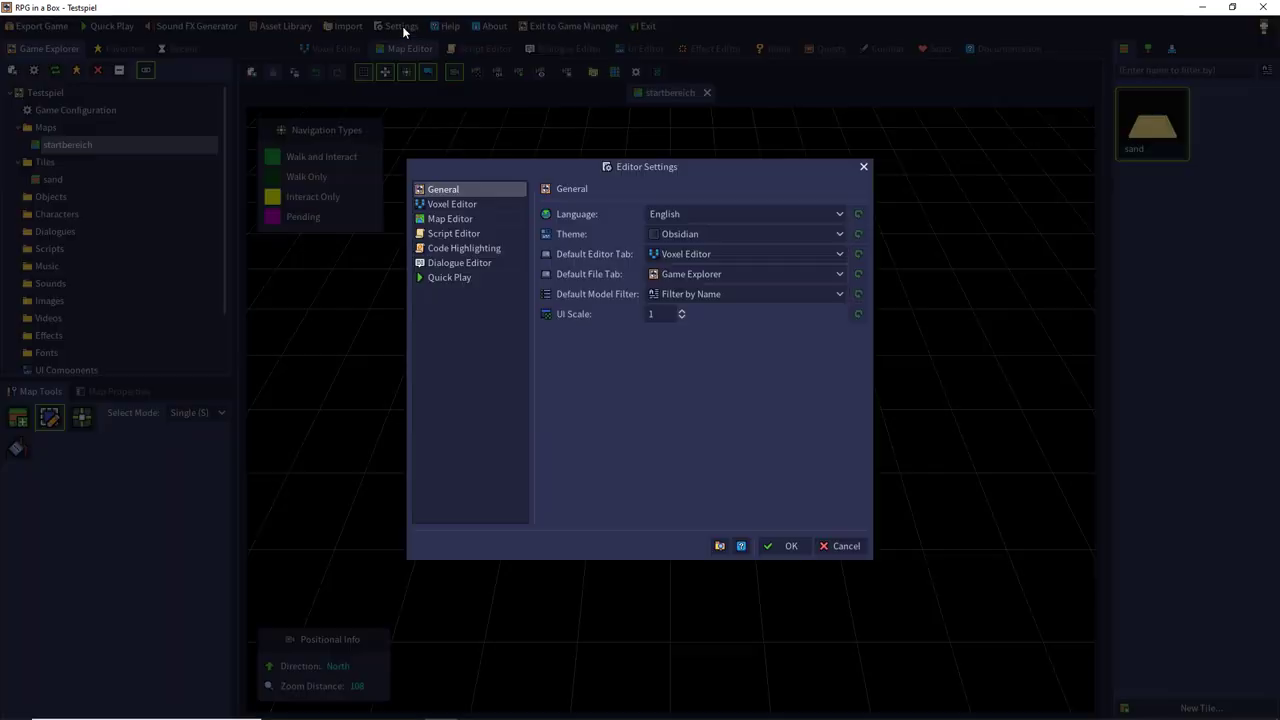
{"action": "left_click", "coordinate": [455, 218]}
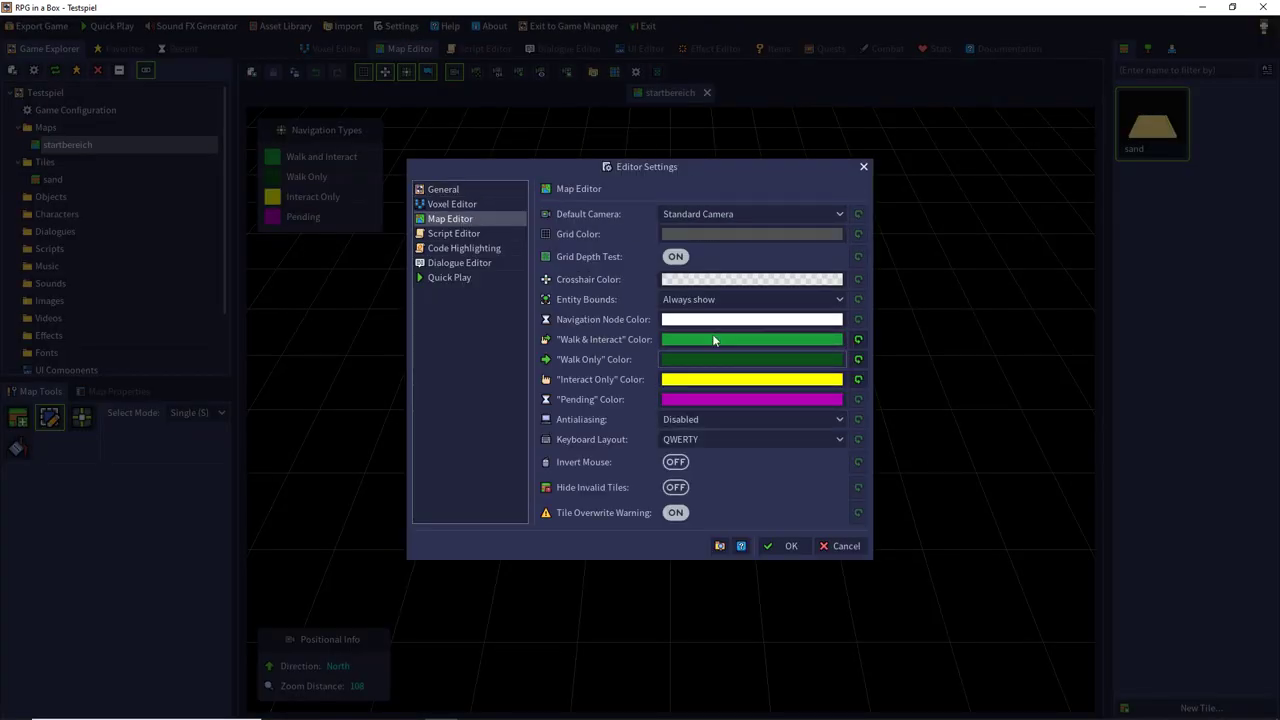
{"action": "left_click", "coordinate": [864, 168]}
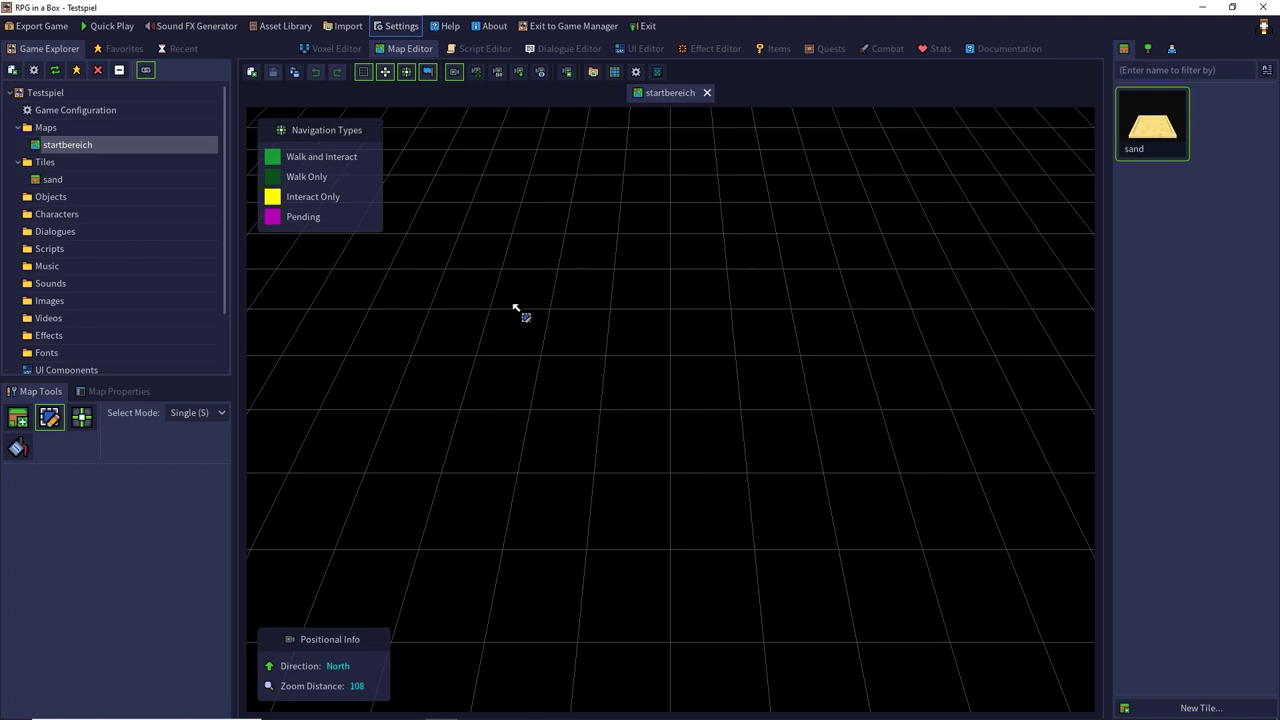
Switch the map view from the standard camera to the next camera mode and angle it down over the grid.
{"action": "right_click_drag", "start_coordinate": [600, 360], "coordinate": [596, 256]}
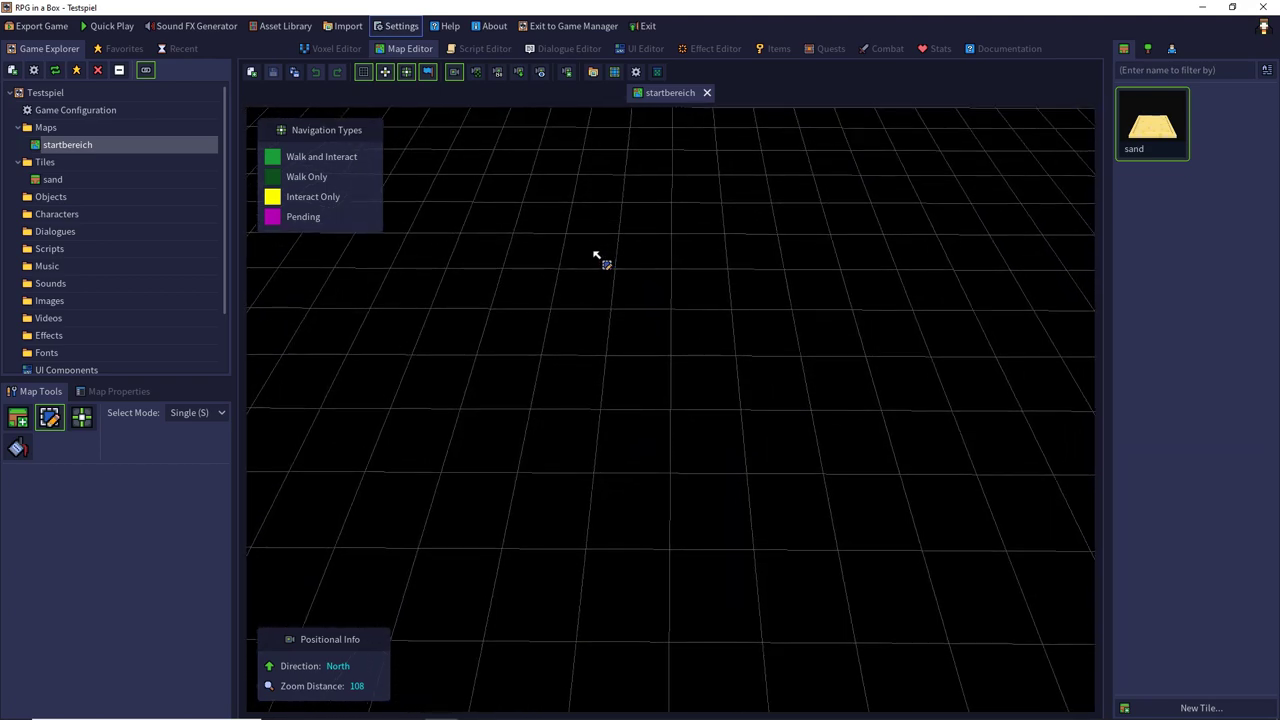
{"action": "left_click", "coordinate": [477, 72]}
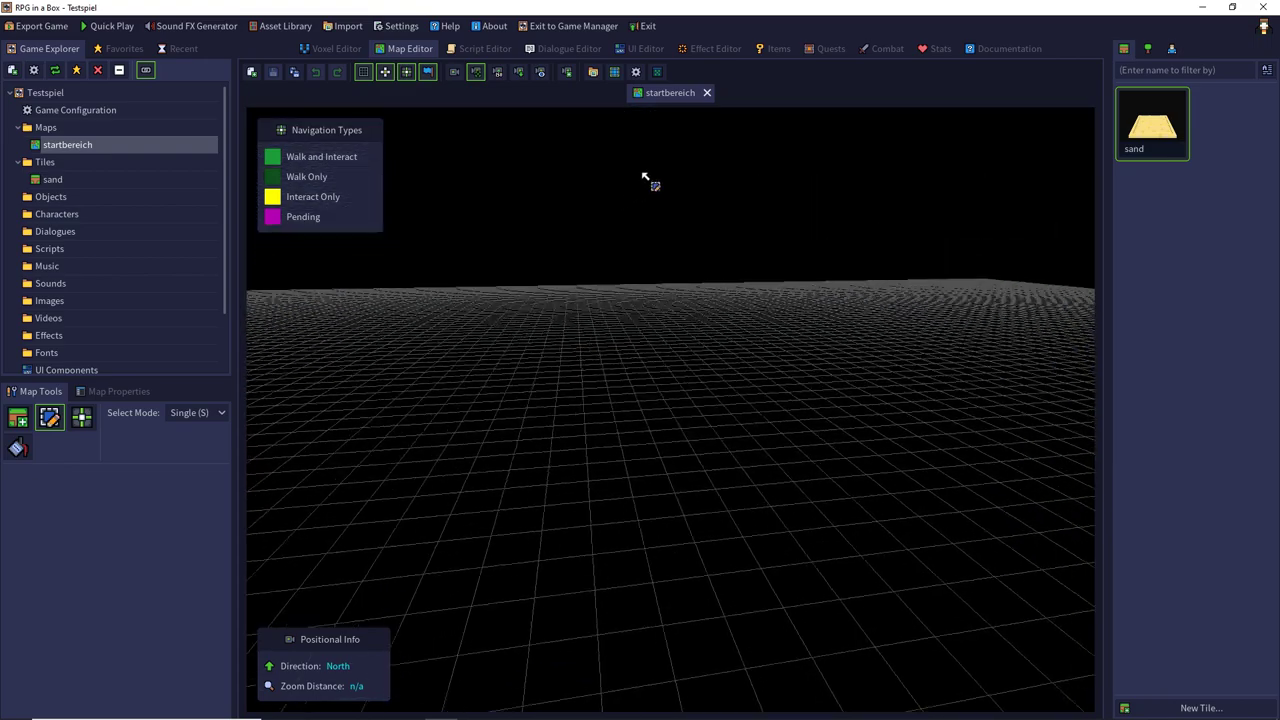
{"action": "right_click_drag", "start_coordinate": [645, 178], "coordinate": [615, 246]}
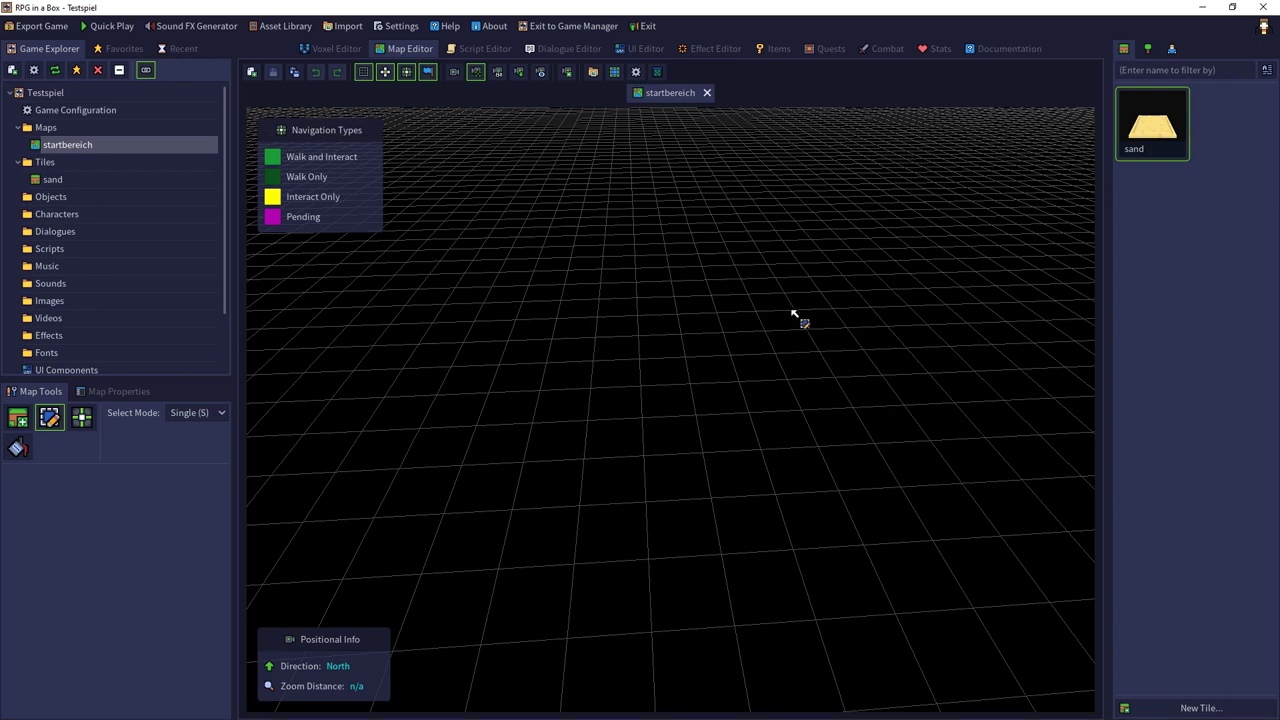
Place a five-by-five block of sand tiles in Box mode, starting from the map origin (0, 0, 0).
{"action": "left_click", "coordinate": [1153, 124]}
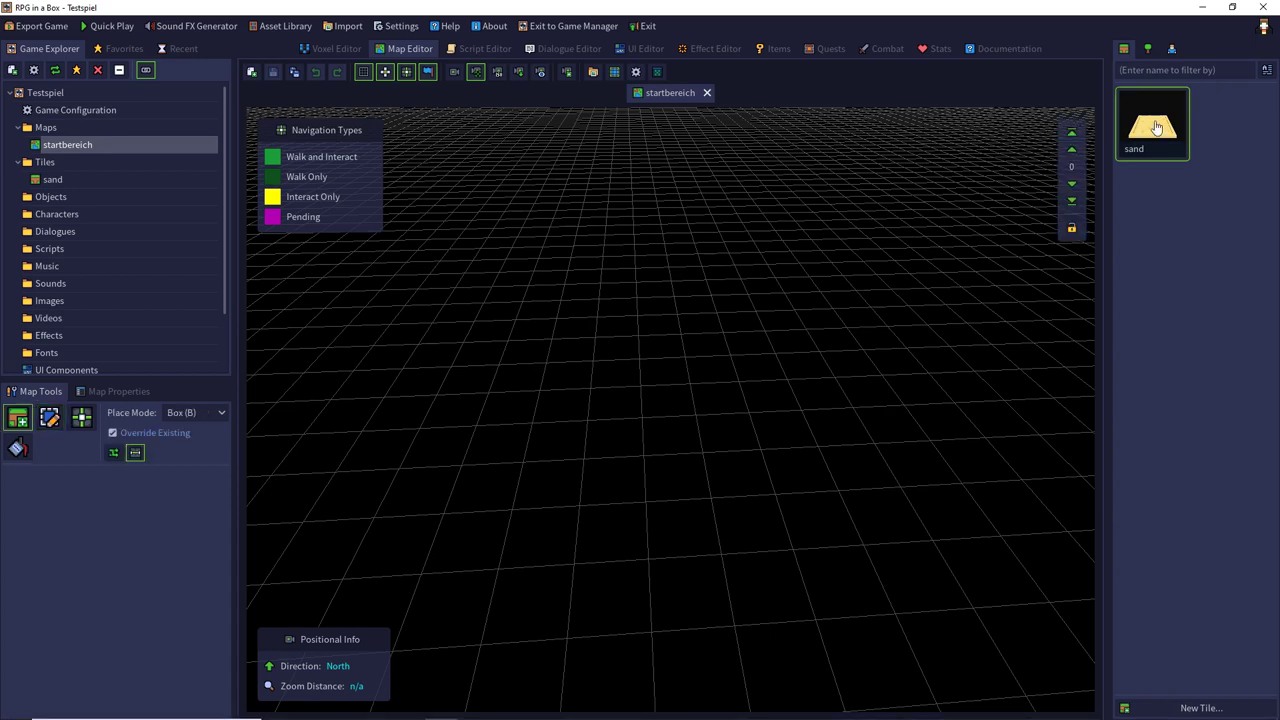
{"action": "left_click", "coordinate": [17, 419]}
{"action": "middle_click_drag", "start_coordinate": [540, 360], "coordinate": [1052, 688]}
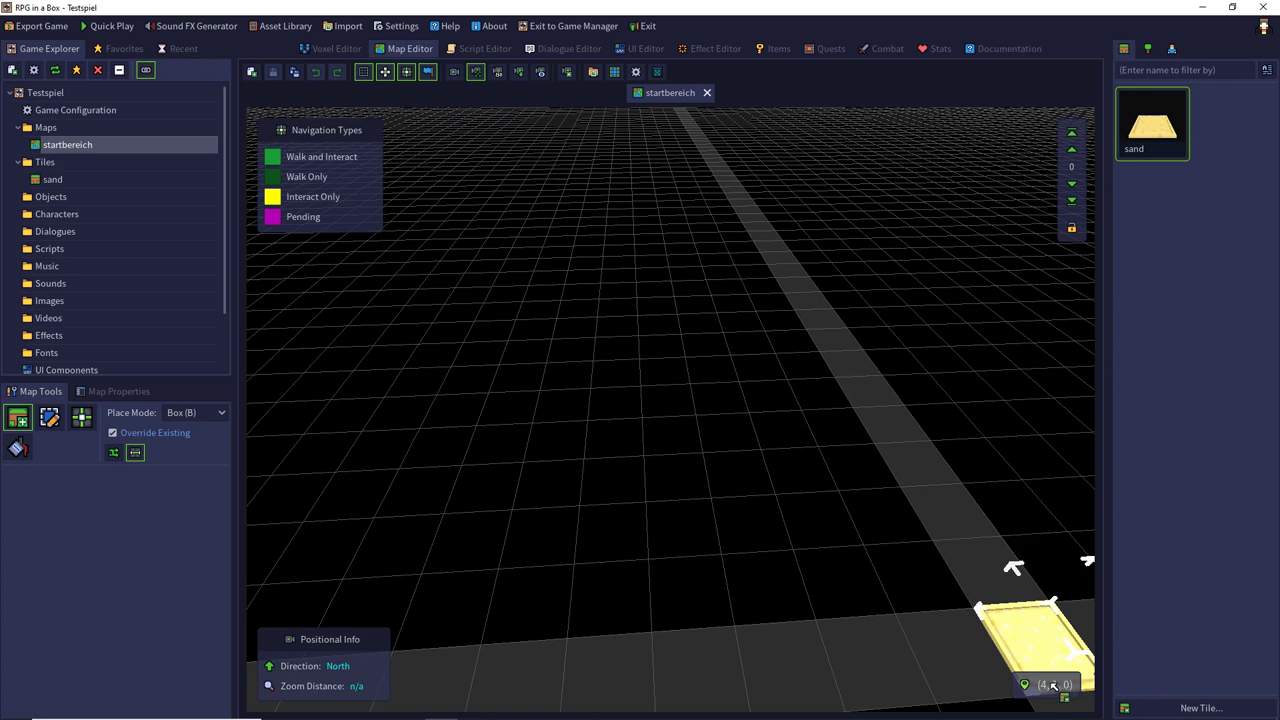
{"action": "middle_click_drag", "start_coordinate": [1025, 676], "coordinate": [667, 410]}
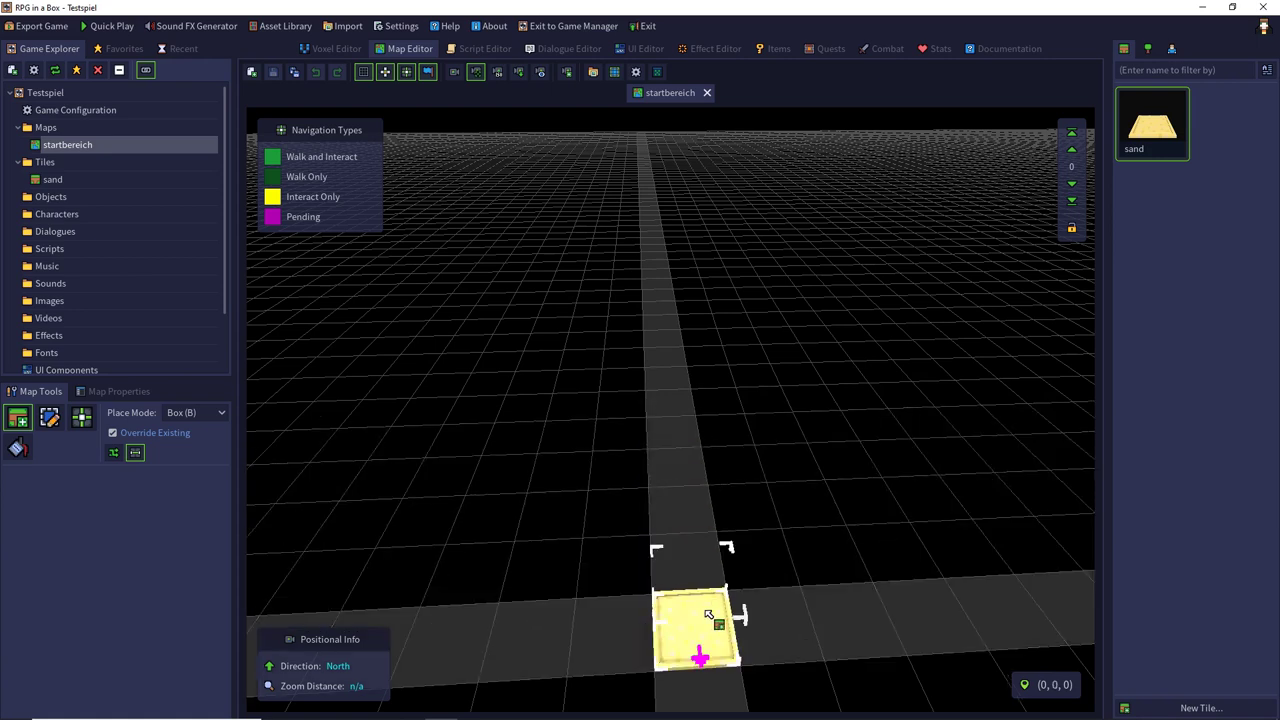
{"action": "left_click_drag", "start_coordinate": [708, 614], "coordinate": [514, 462]}
{"action": "right_click_drag", "start_coordinate": [580, 292], "coordinate": [583, 377]}
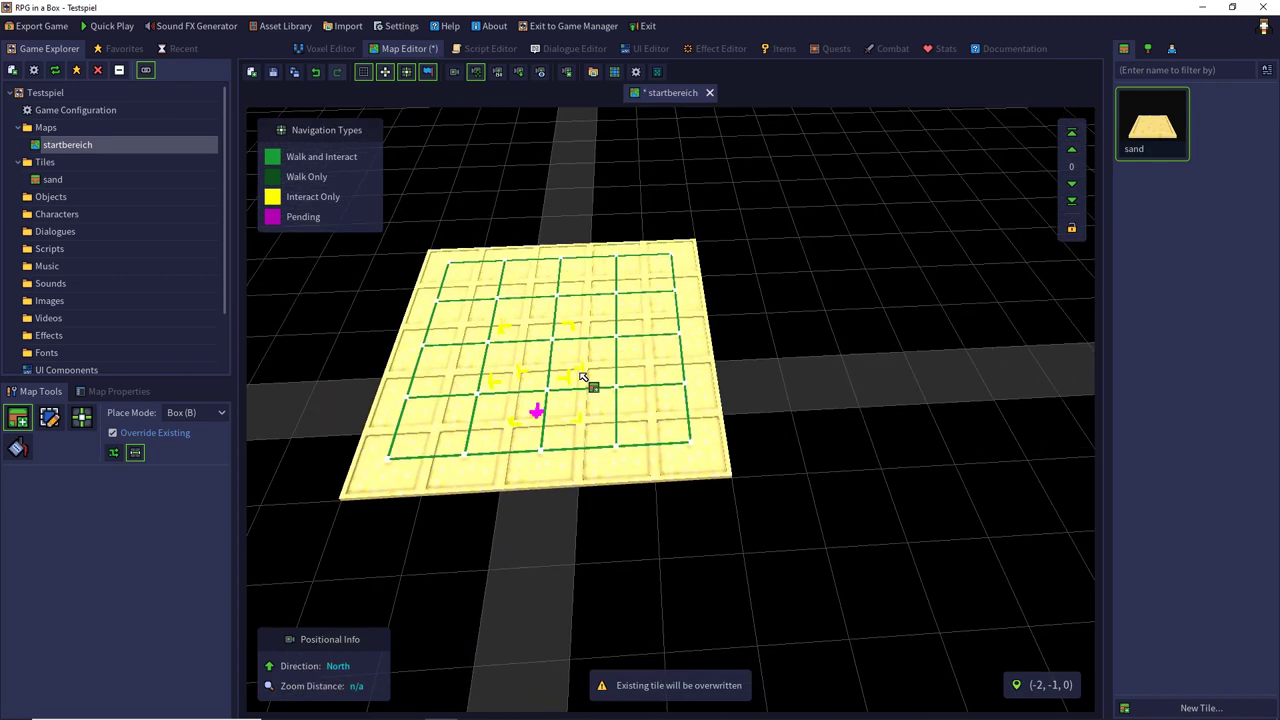
Extend the sand floor with further boxes of tiles to a nine-by-nine area centred on the map origin.
{"action": "left_click_drag", "start_coordinate": [583, 377], "coordinate": [886, 251]}
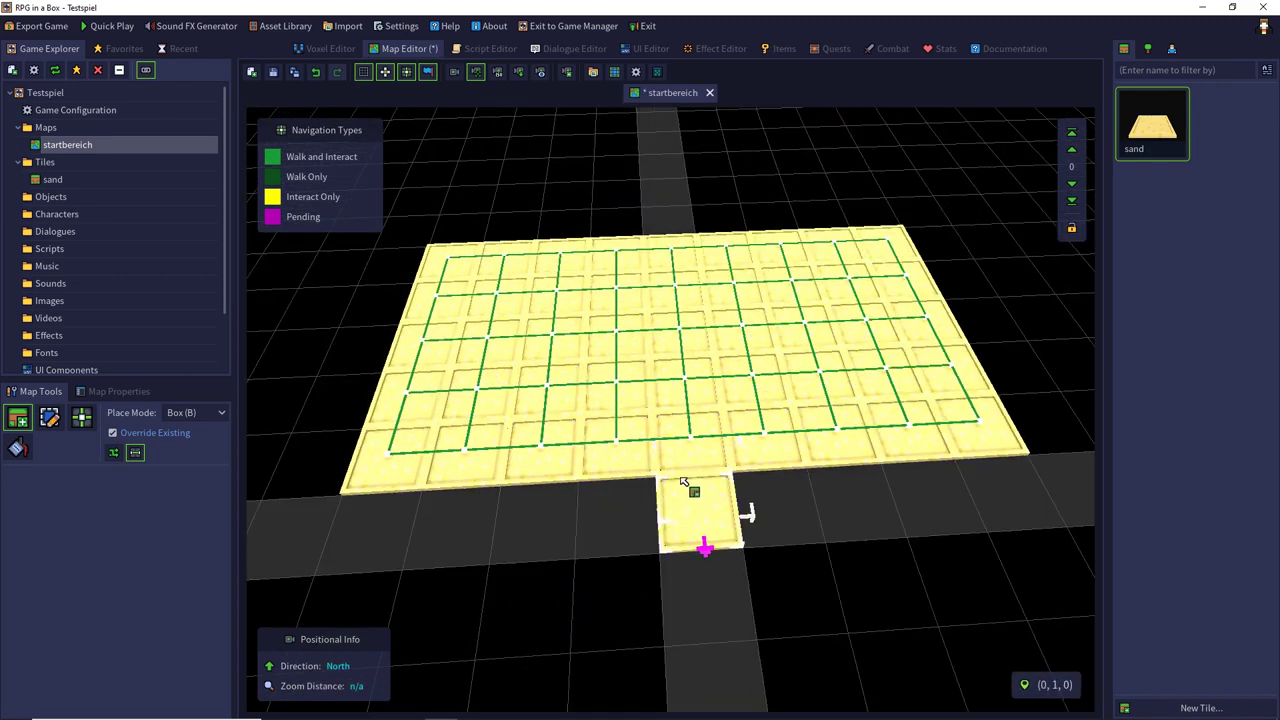
{"action": "right_click_drag", "start_coordinate": [683, 482], "coordinate": [691, 514]}
{"action": "left_click_drag", "start_coordinate": [748, 263], "coordinate": [1049, 591]}
{"action": "right_click_drag", "start_coordinate": [863, 486], "coordinate": [871, 420]}
{"action": "scroll", "coordinate": [870, 410], "scroll_direction": "down", "scroll_amount": 4}
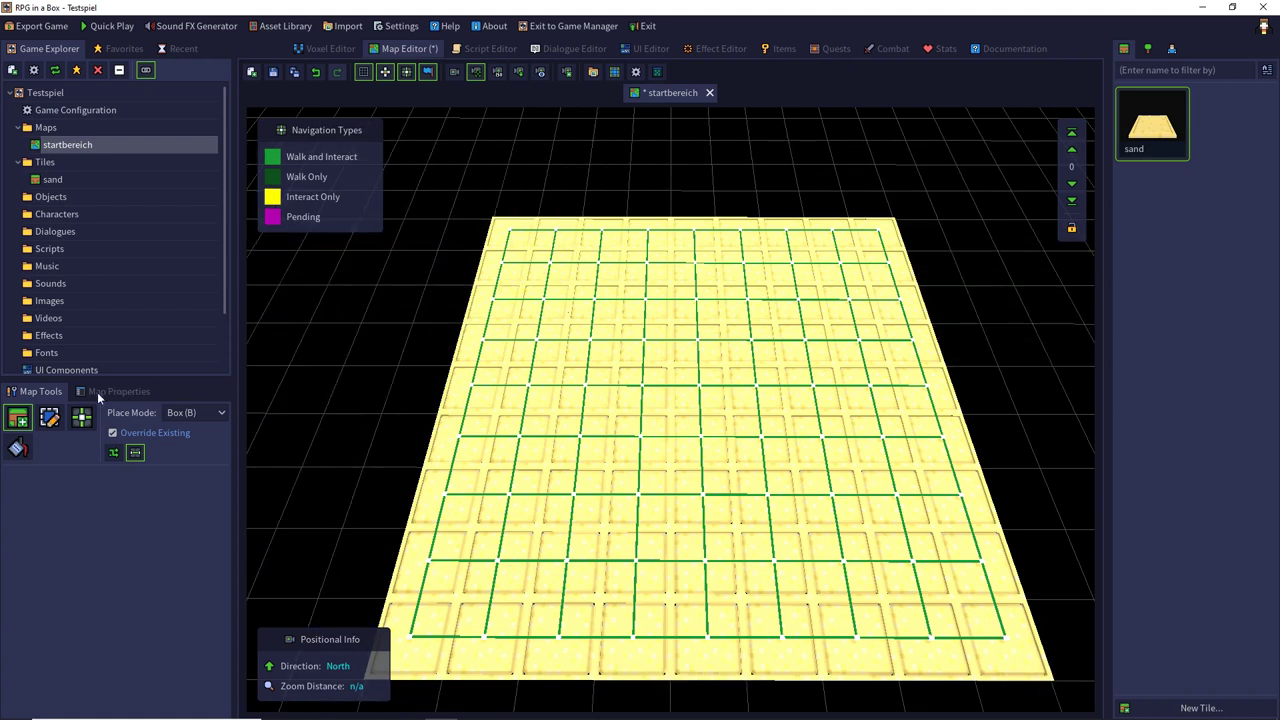
Switch from tile placement to the selection tool and save the startbereich map.
{"action": "left_click", "coordinate": [50, 419]}
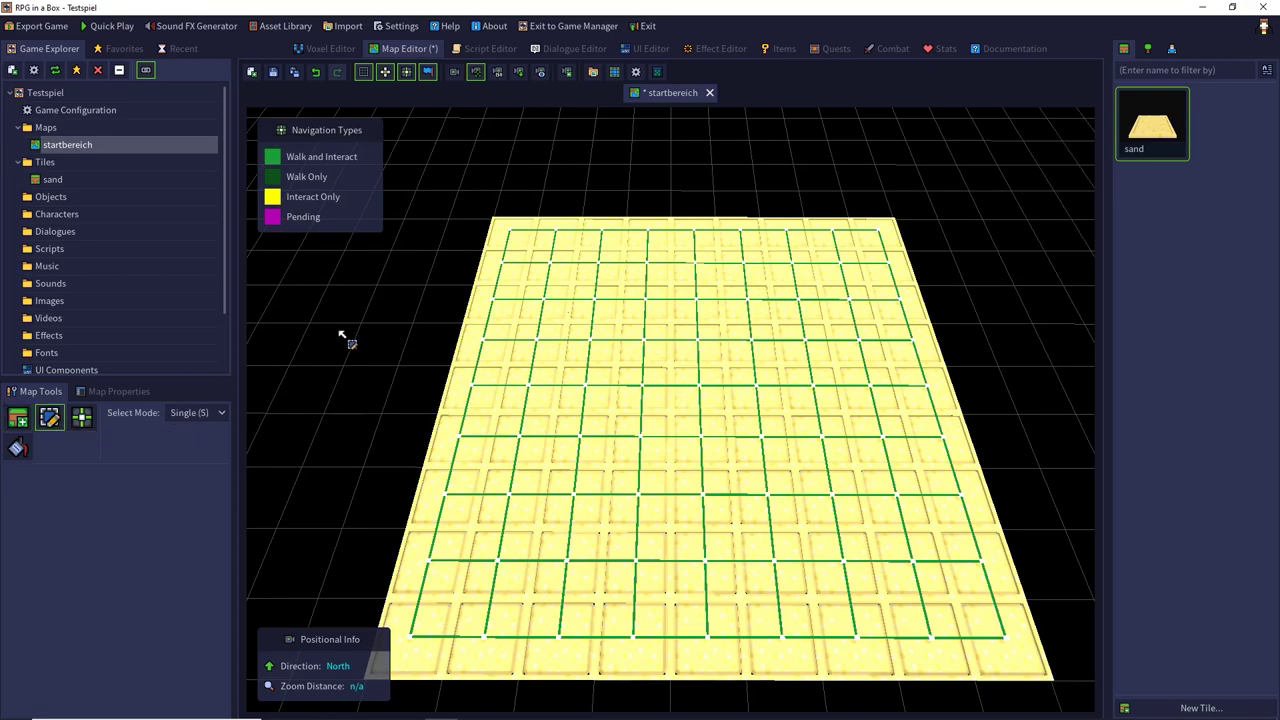
{"action": "mouse_move", "coordinate": [377, 314]}
{"action": "middle_mouse_down"}
{"action": "mouse_move", "coordinate": [508, 343]}
{"action": "mouse_move", "coordinate": [683, 217]}
{"action": "mouse_move", "coordinate": [928, 197]}
{"action": "mouse_move", "coordinate": [757, 157]}
{"action": "mouse_move", "coordinate": [749, 100]}
{"action": "mouse_move", "coordinate": [417, 334]}
{"action": "mouse_move", "coordinate": [383, 326]}
{"action": "middle_mouse_up"}
{"action": "scroll", "coordinate": [417, 334], "scroll_direction": "down", "scroll_amount": 3}
{"action": "key", "text": "s"}
{"action": "key", "text": "a"}
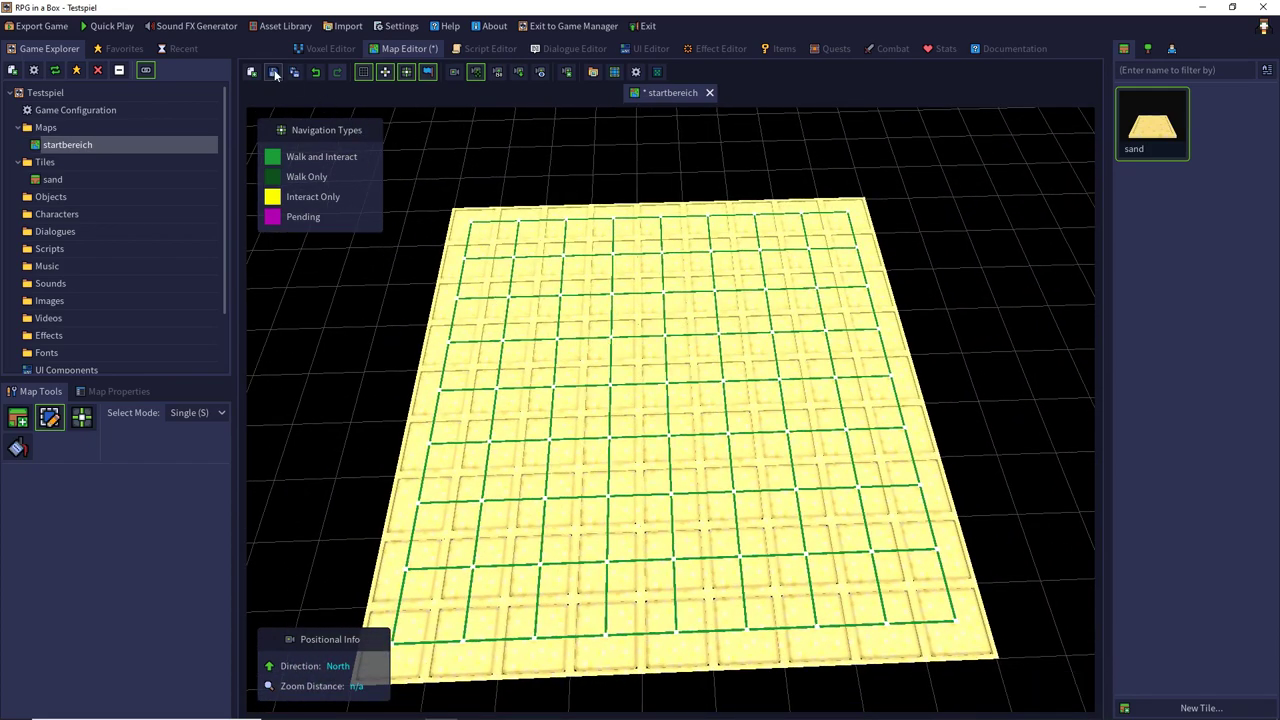
{"action": "left_click", "coordinate": [272, 71]}
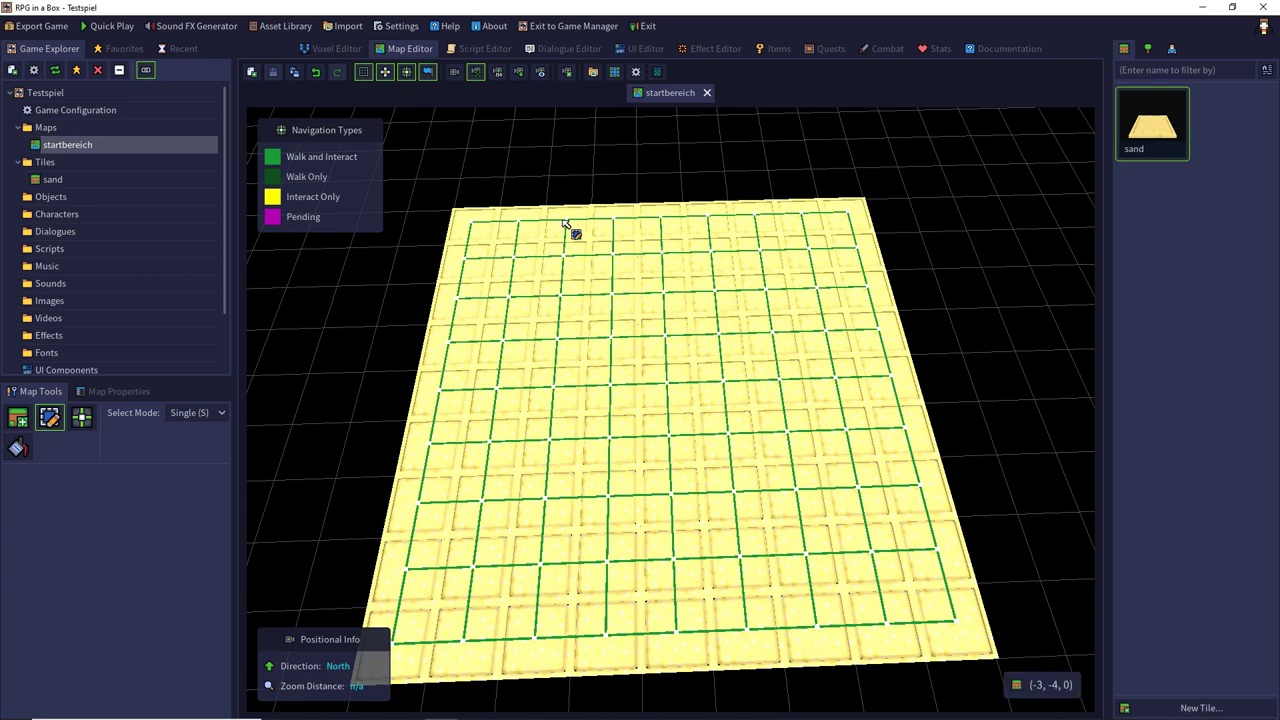
{"action": "middle_click_drag", "start_coordinate": [577, 234], "coordinate": [567, 230]}
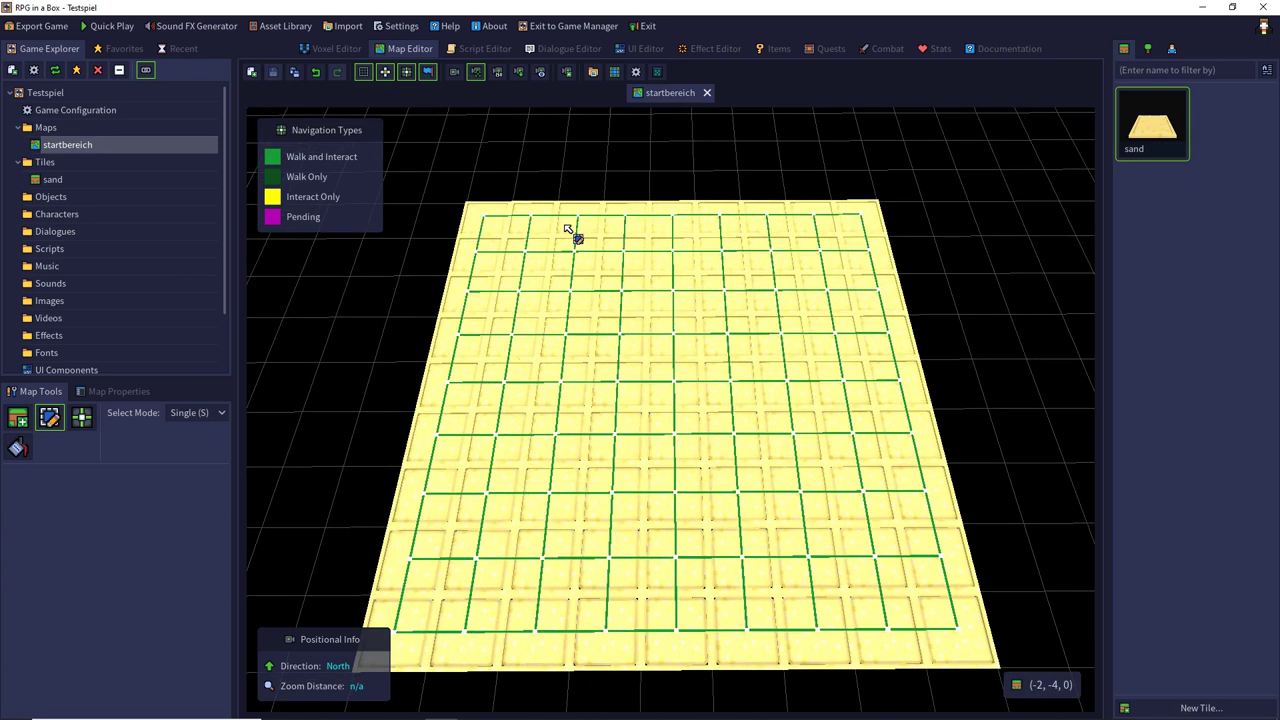